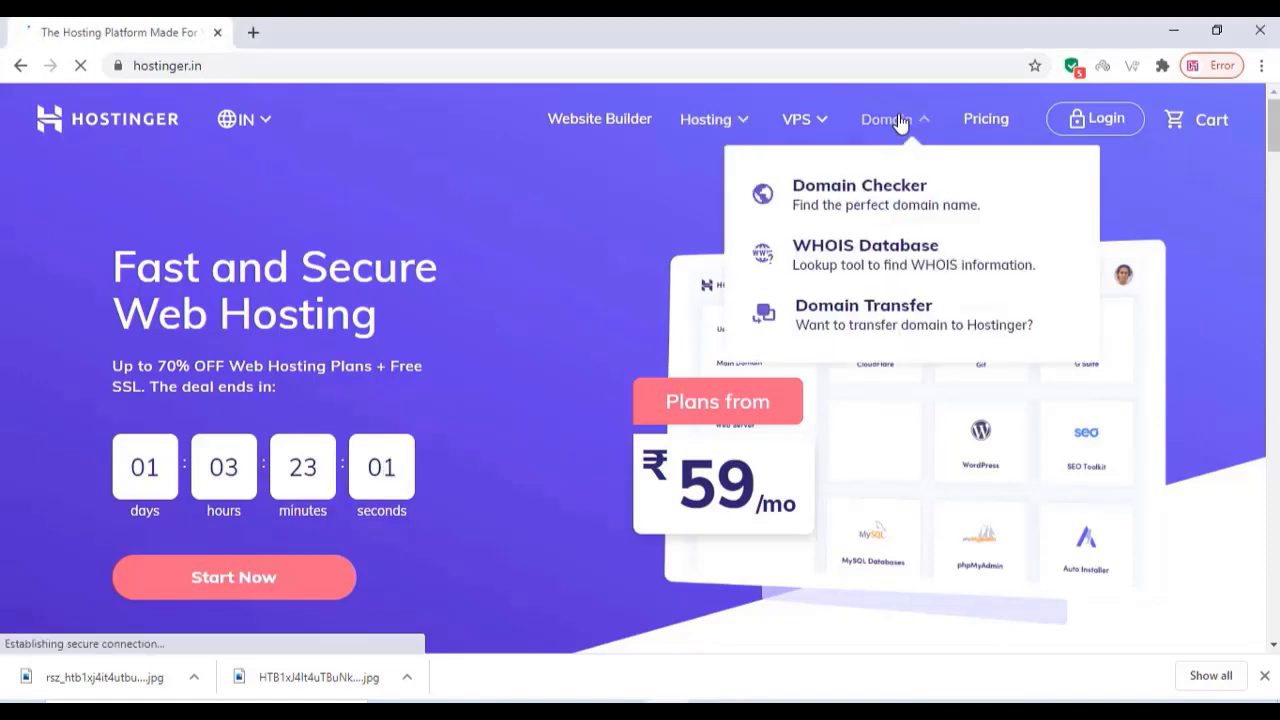
Open Hostinger's Domain Checker from the Domain menu.
click(850, 200)
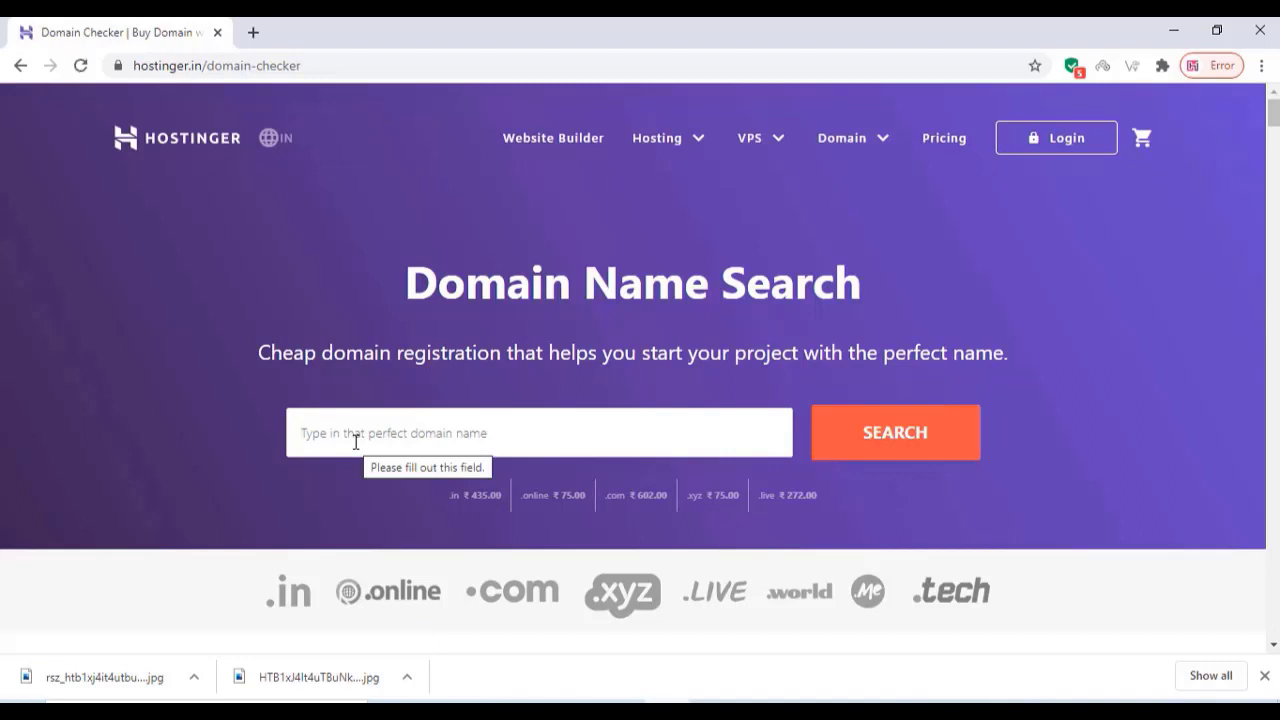
Search mydemoshop123.com, confirm it is available at ₹602, and add it to the cart.
text(mydemoshop123.com)
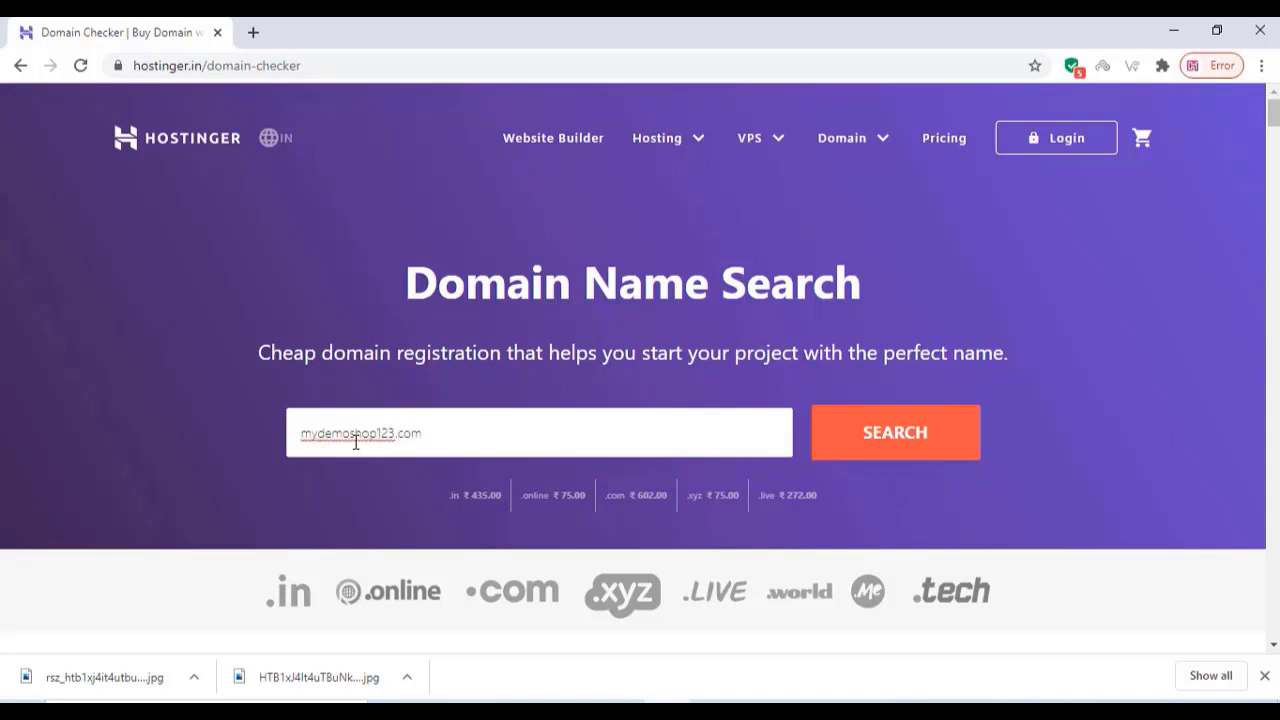
click(880, 440)
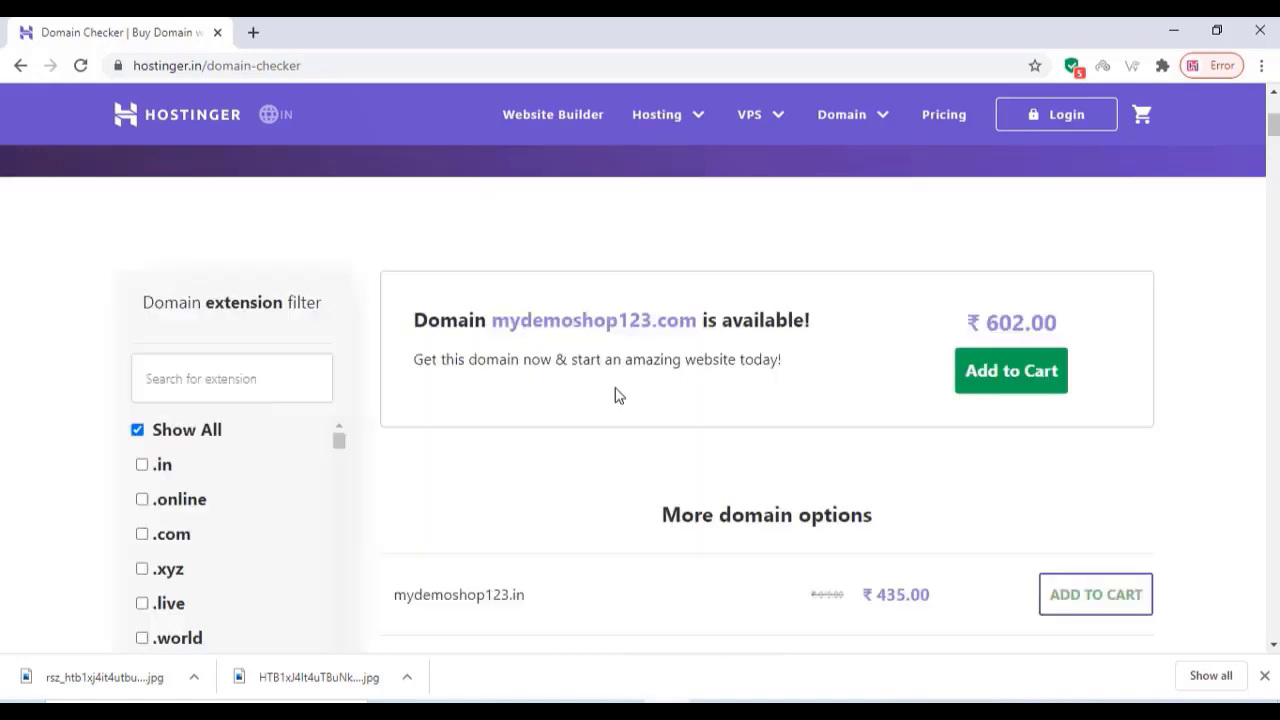
click(997, 381)
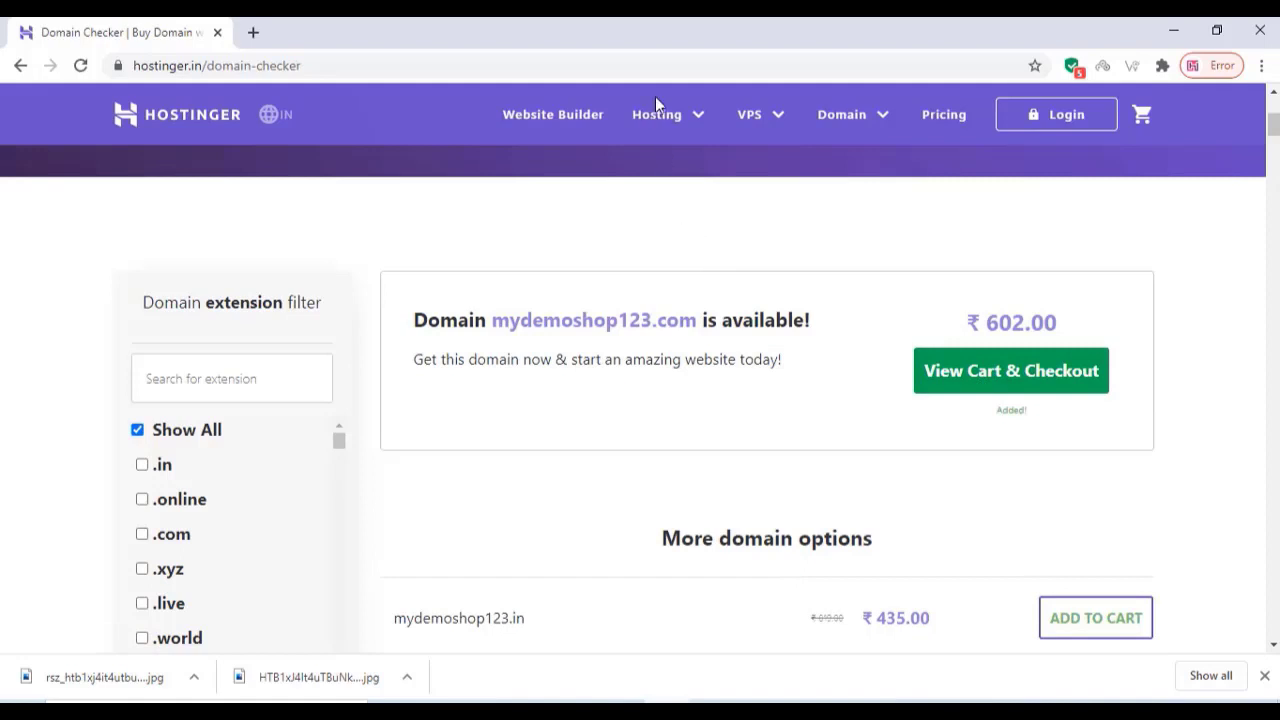
mouse_move(666, 114)
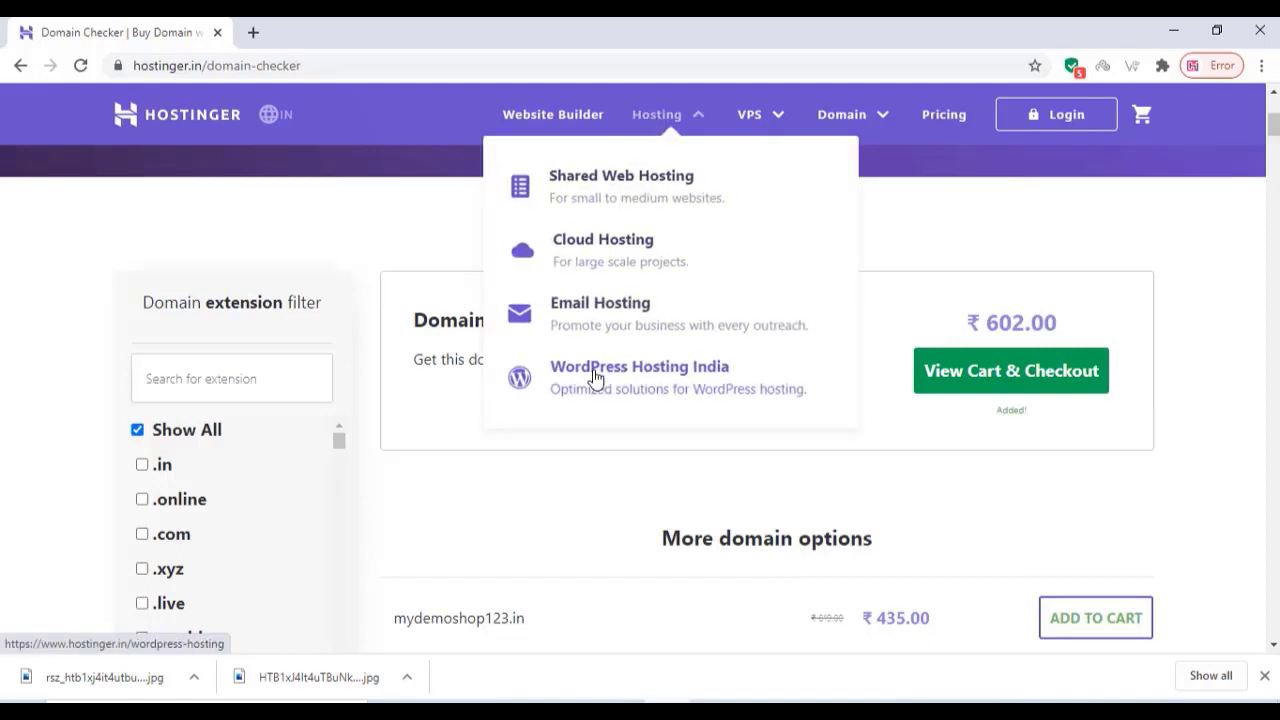
Add the ₹59/mo Single Web Hosting plan from Shared Web Hosting to the cart.
click(603, 187)
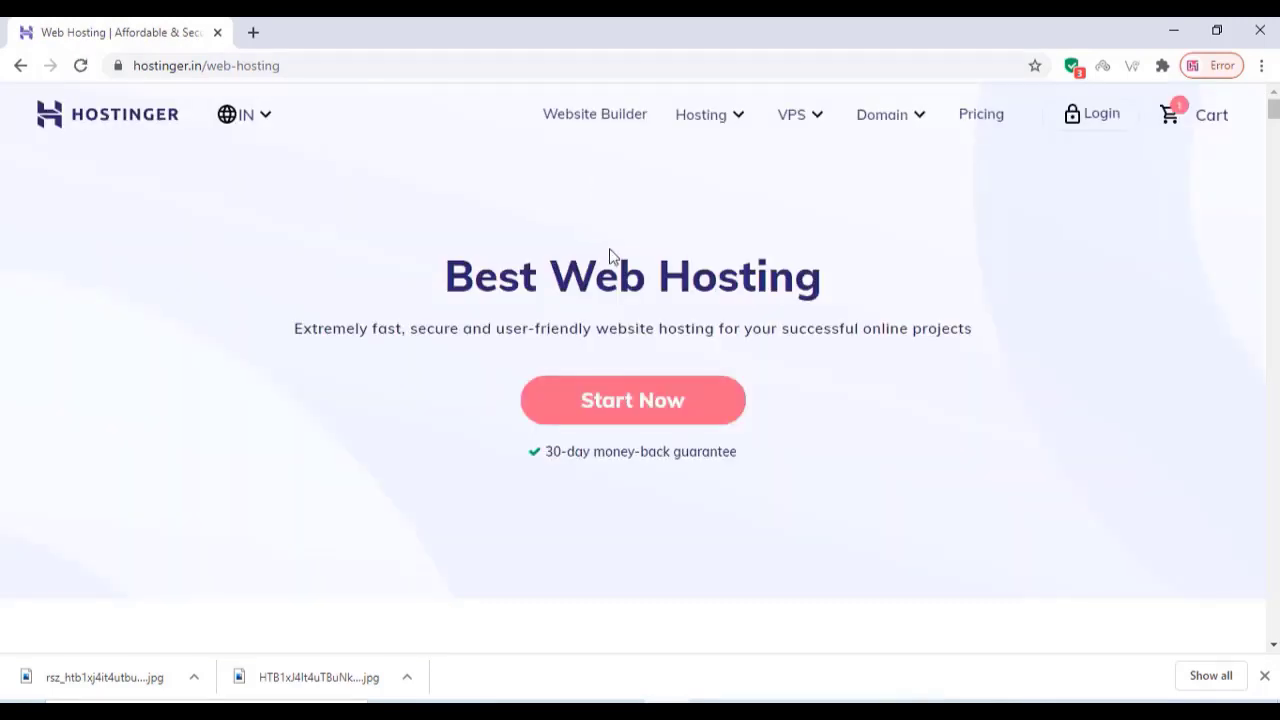
click(669, 413)
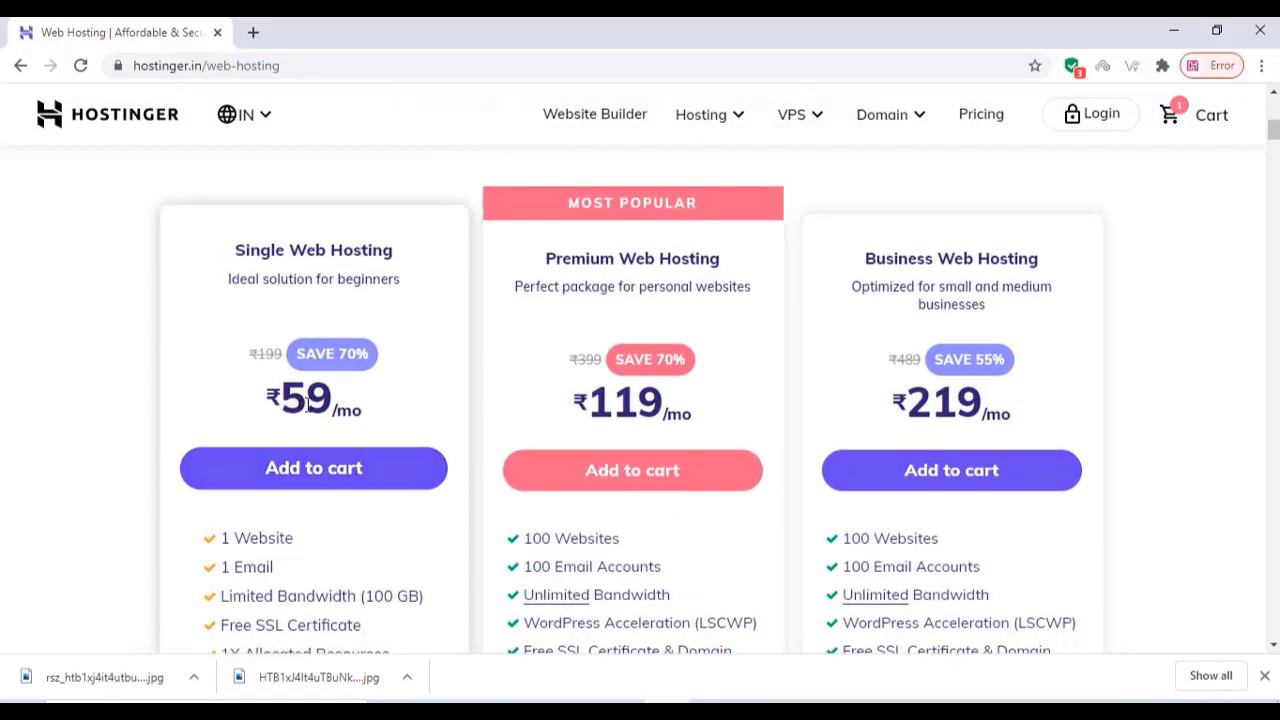
scroll(308, 402, down, 1)
click(342, 386)
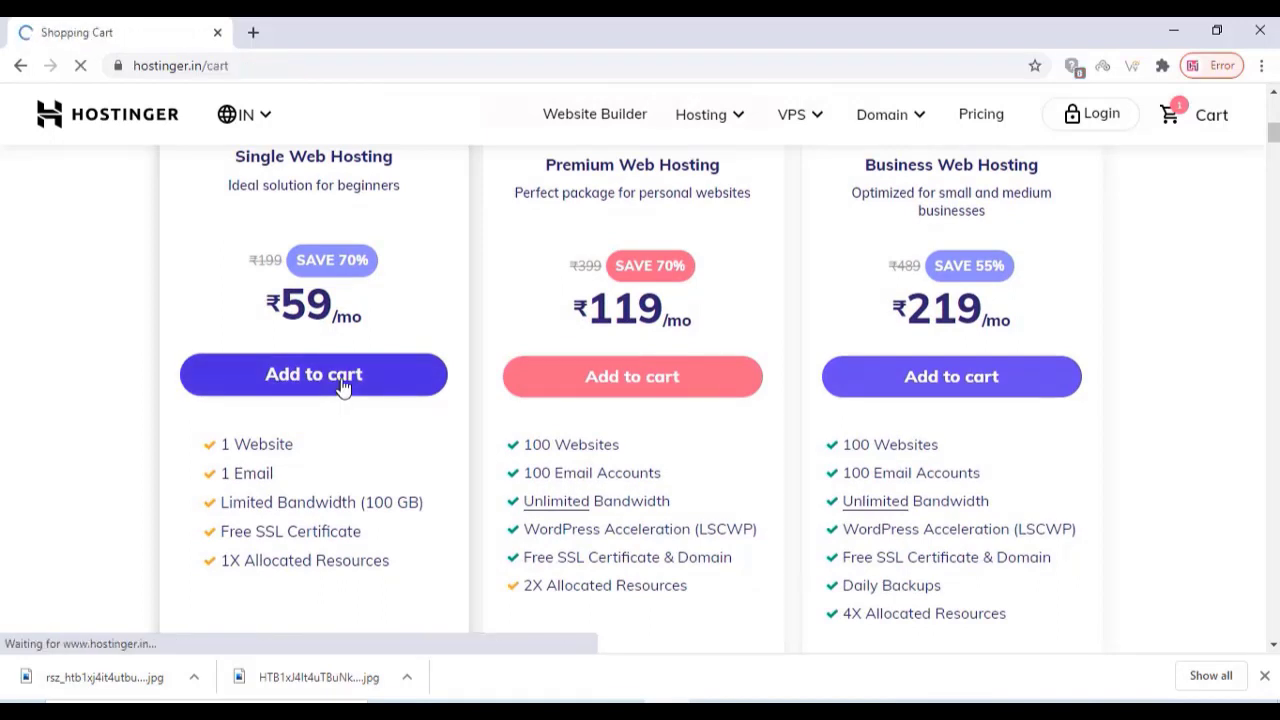
Switch the Single Web Hosting term to 12 months at ₹99/month.
scroll(342, 386, down, 1)
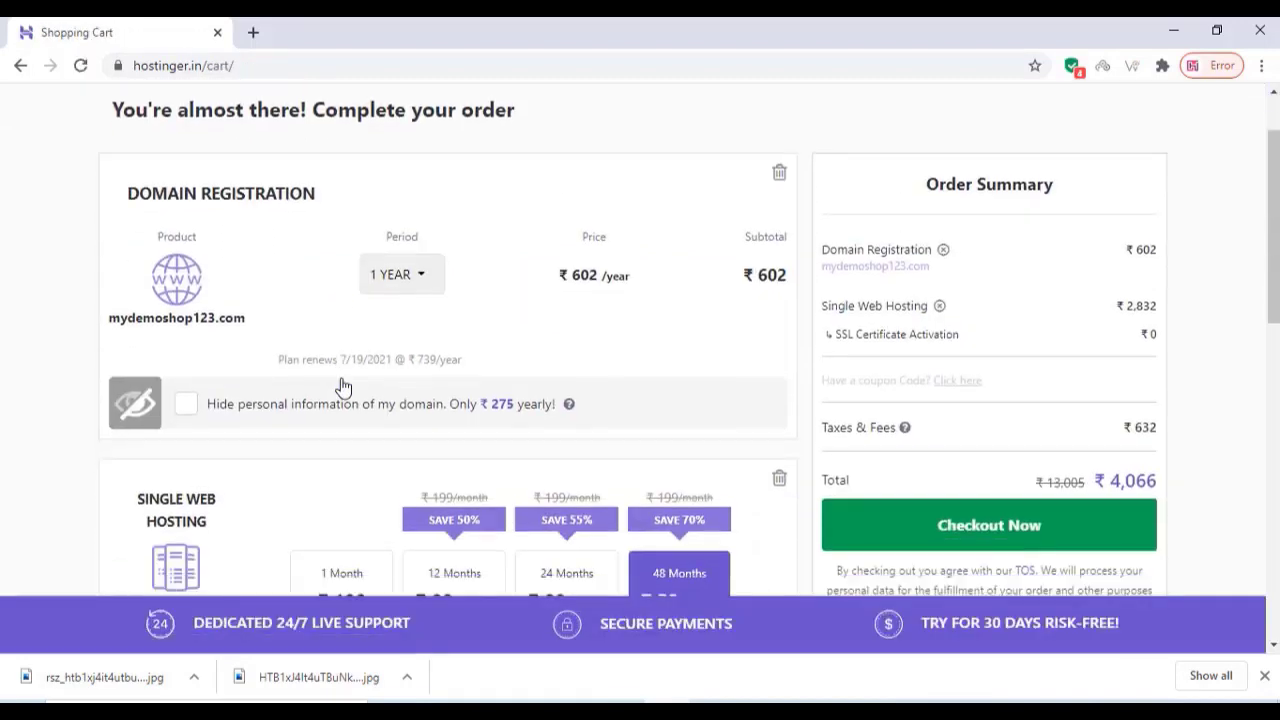
scroll(617, 316, down, 3)
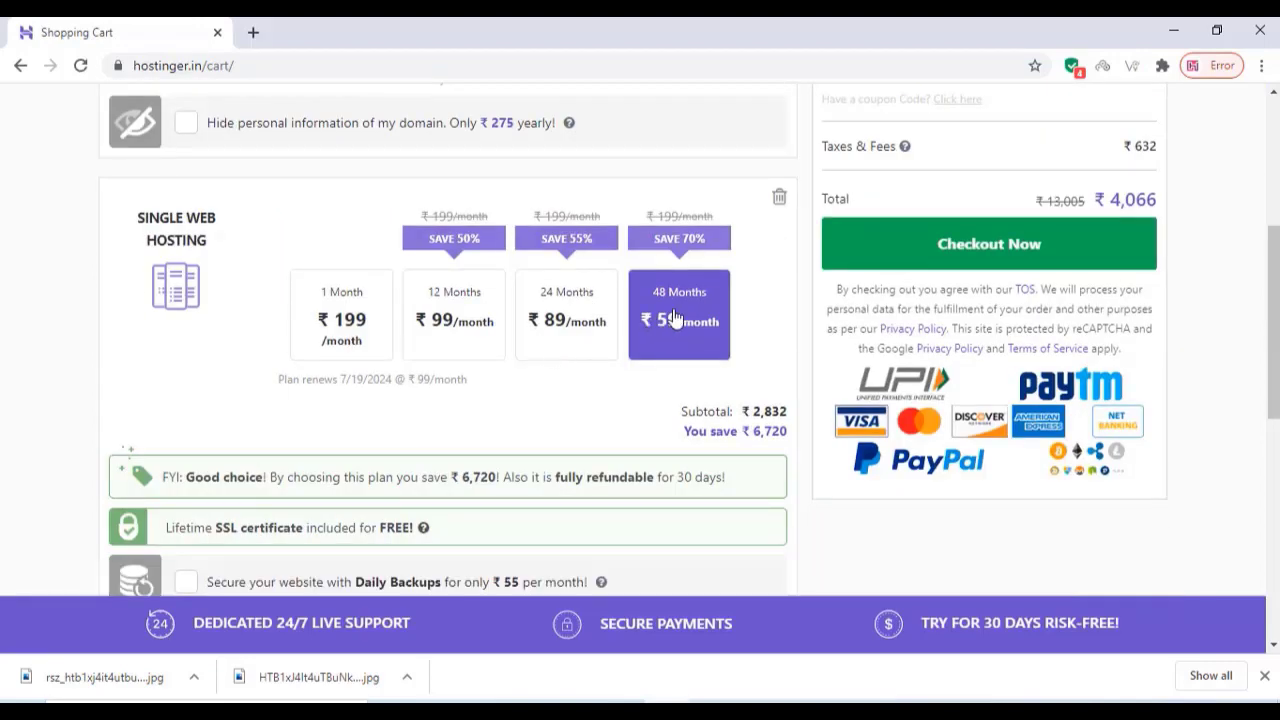
click(489, 330)
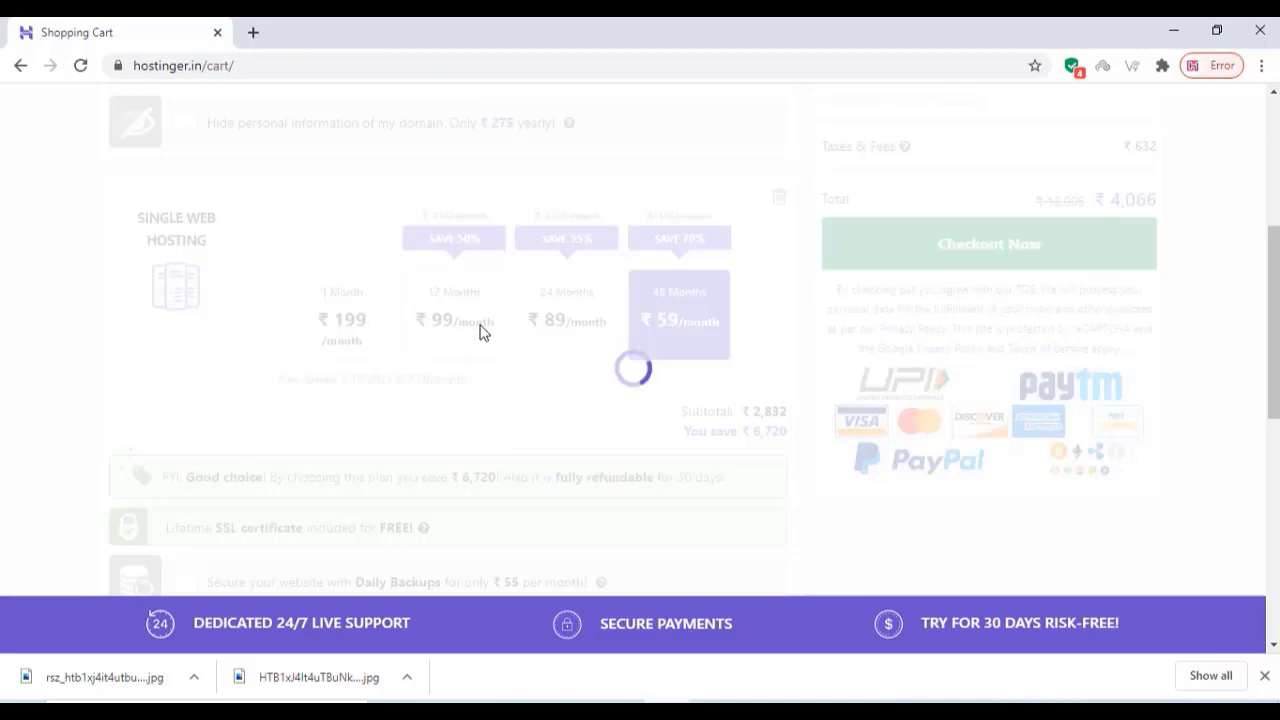
Proceed from the ₹2,126 cart to the sign-up checkout page.
scroll(1000, 250, up, 2)
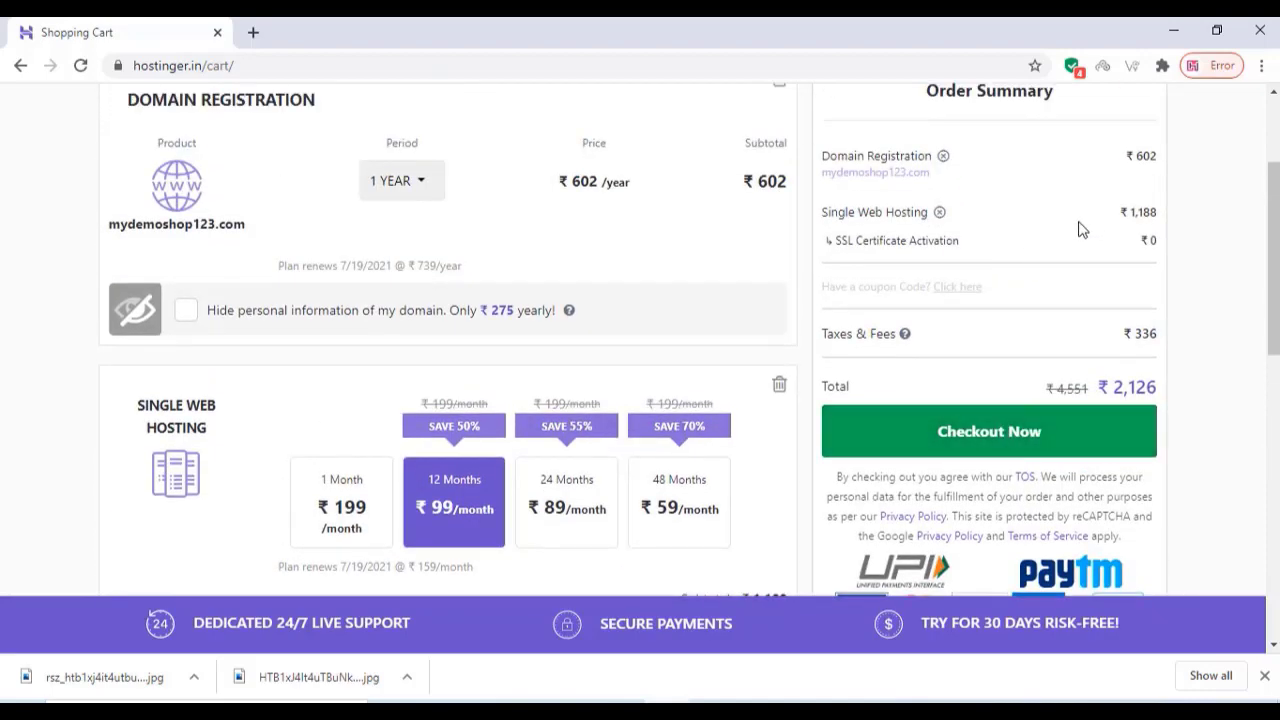
scroll(1000, 260, down, 2)
click(973, 255)
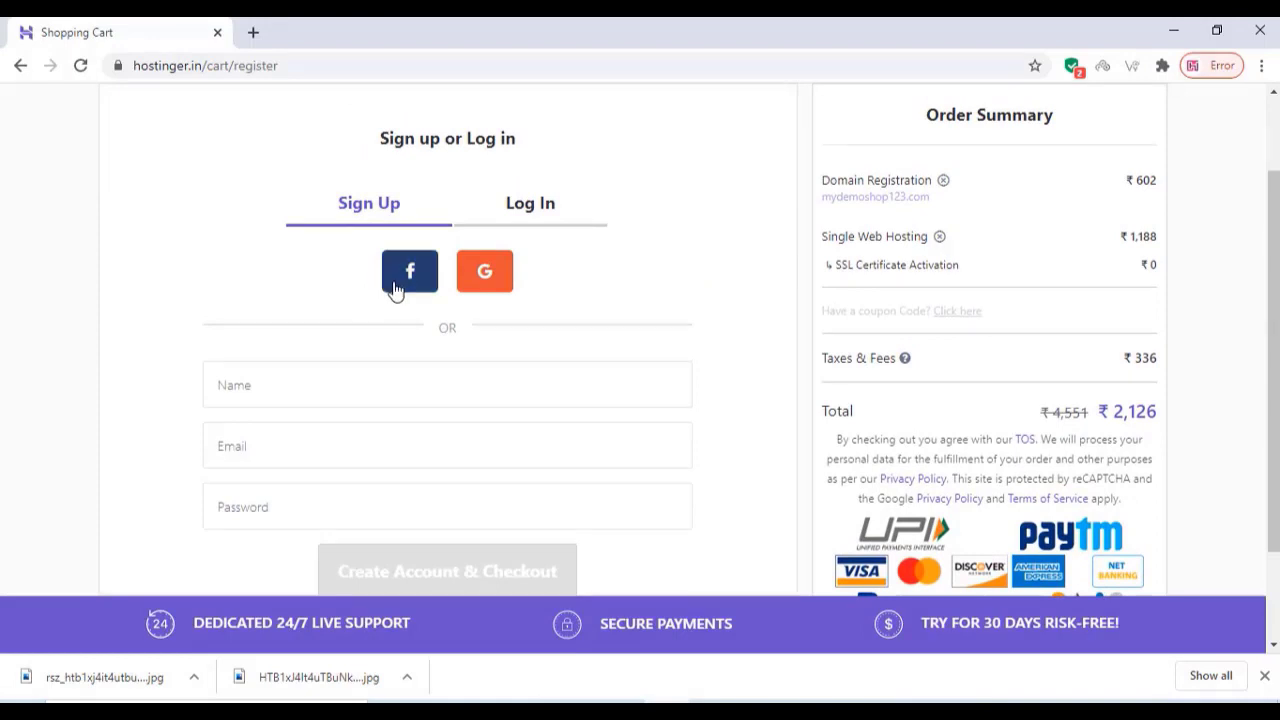
Sign up with Google and pay the ₹2,126.36 order by net banking, reaching hPanel Home.
click(486, 278)
scroll(686, 377, down, 2)
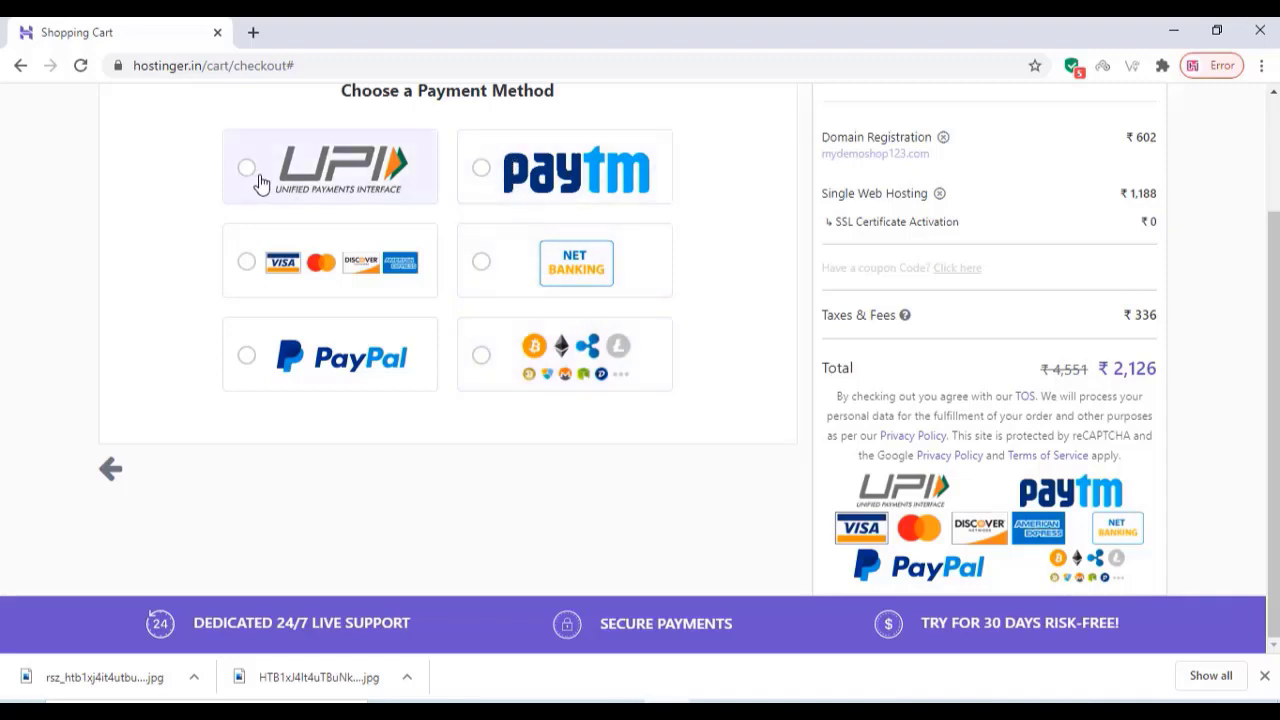
click(484, 266)
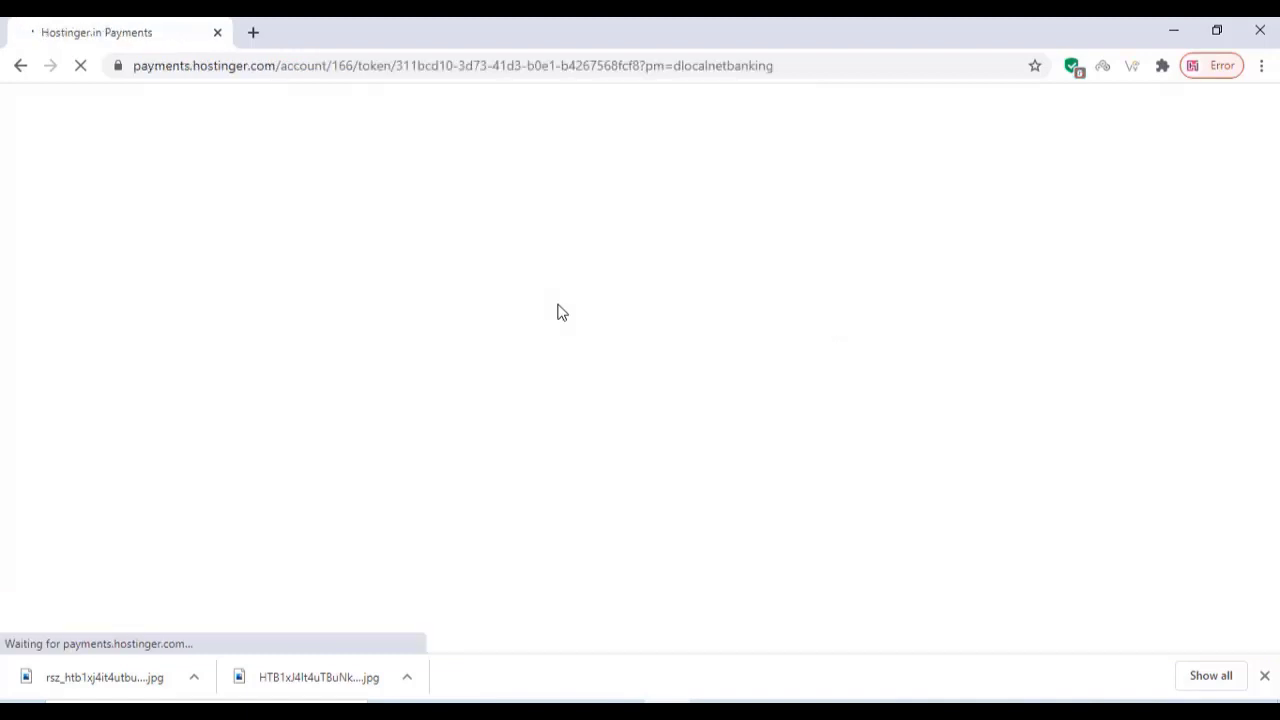
scroll(557, 312, down, 1)
scroll(557, 312, down, 2)
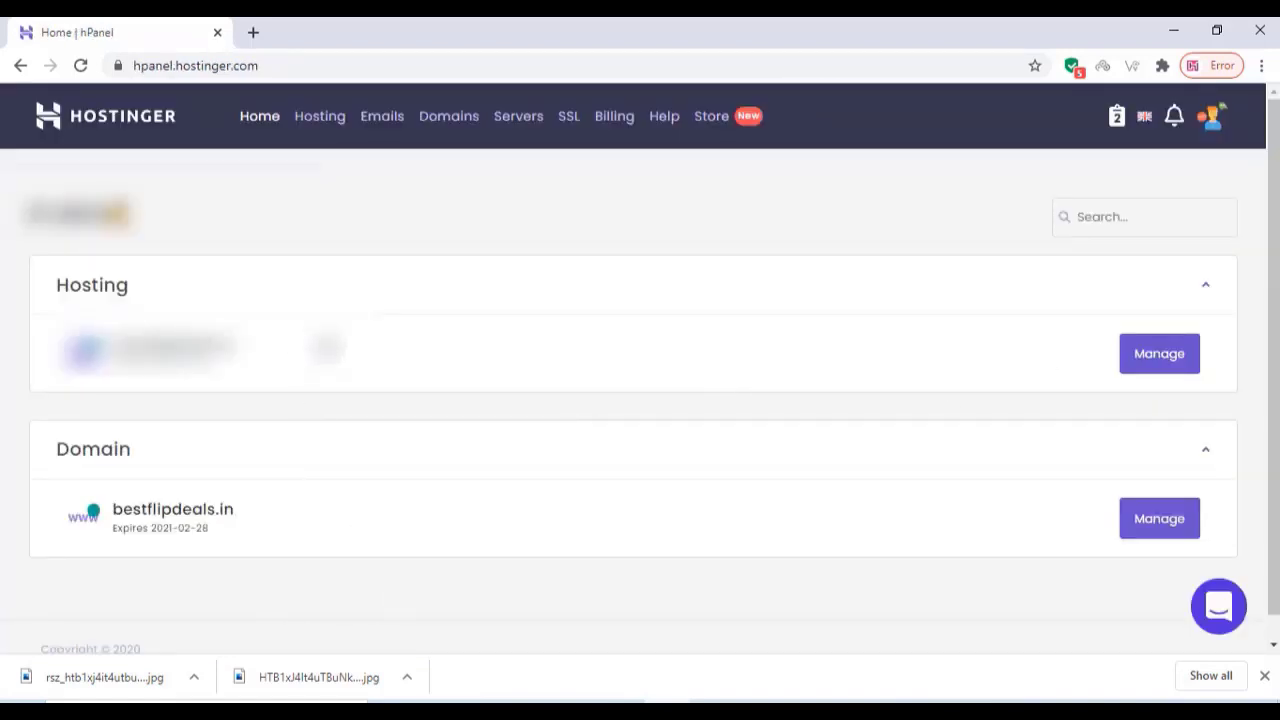
Open the bestflipdeals.in hosting account and scroll its tools down to the Website section.
click(1159, 366)
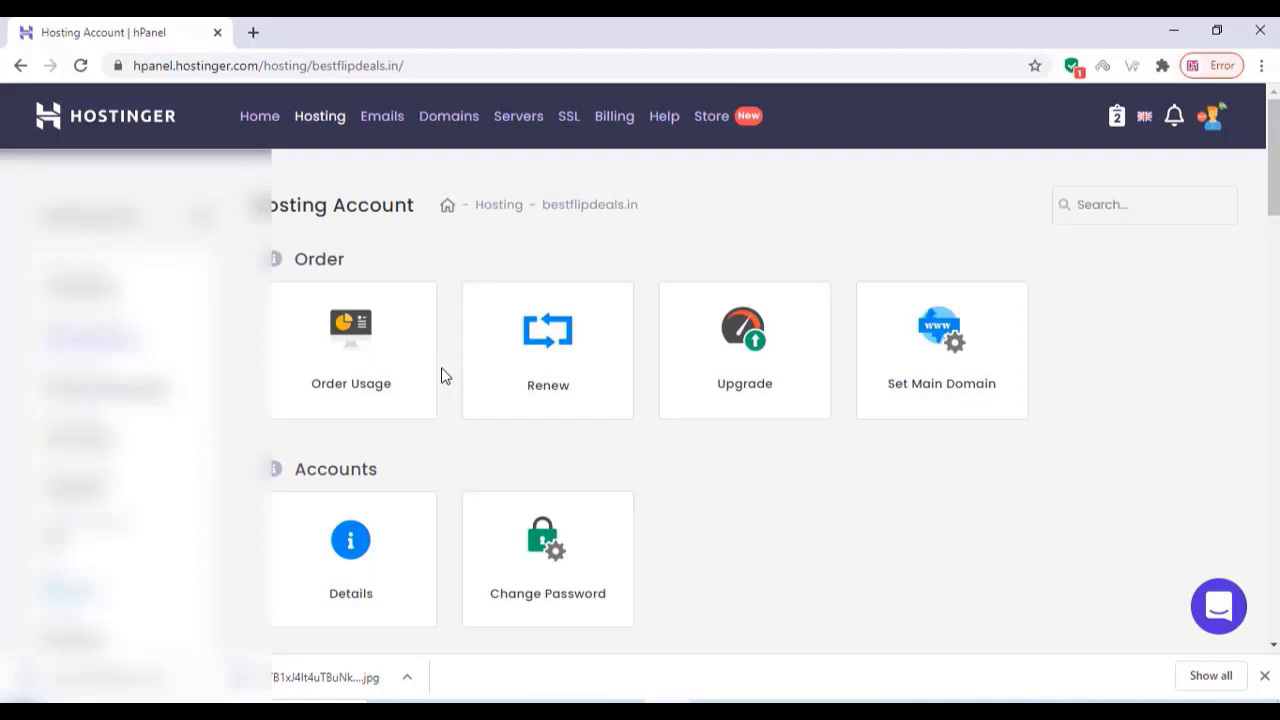
scroll(445, 376, down, 3)
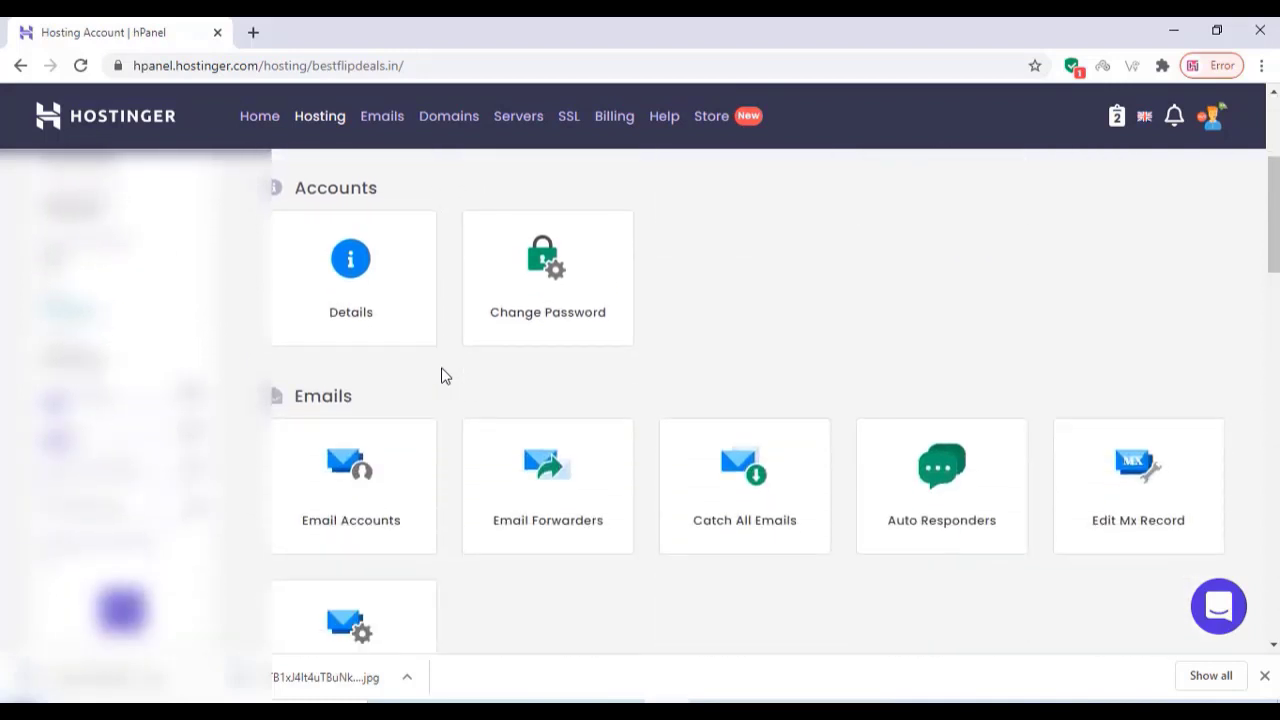
scroll(445, 376, down, 3)
scroll(445, 376, down, 1)
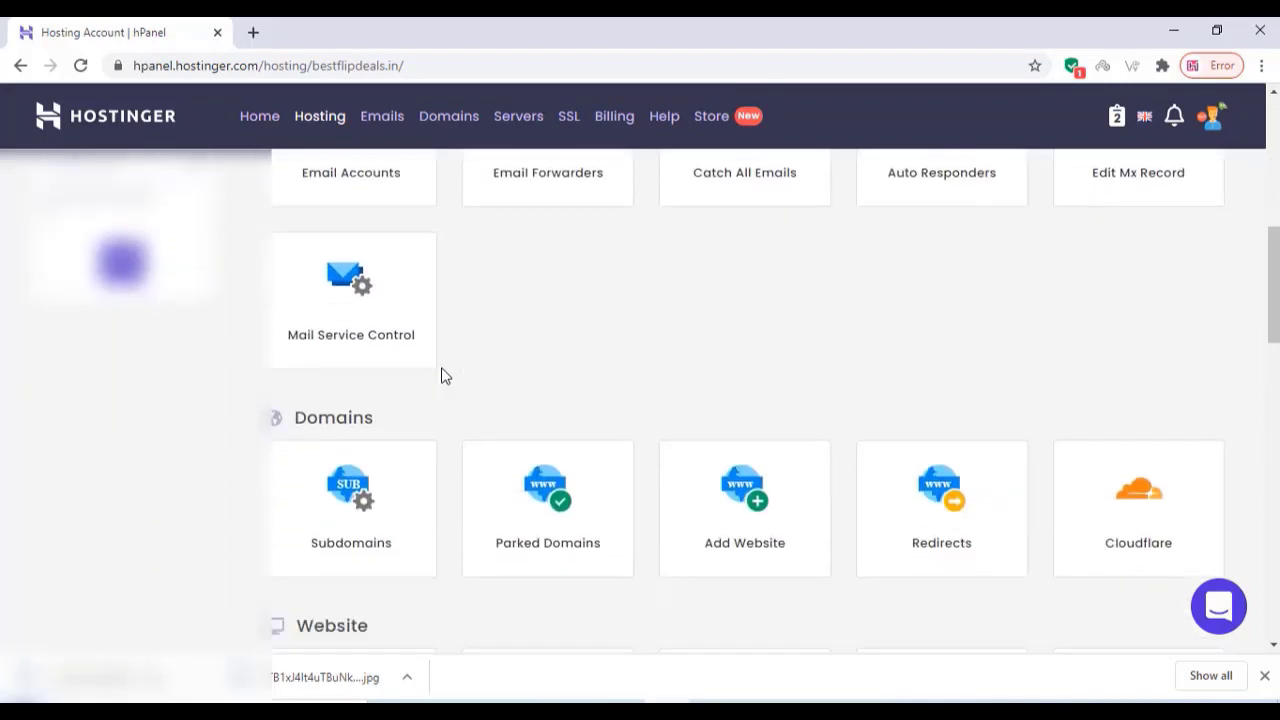
scroll(445, 376, down, 4)
scroll(445, 376, down, 3)
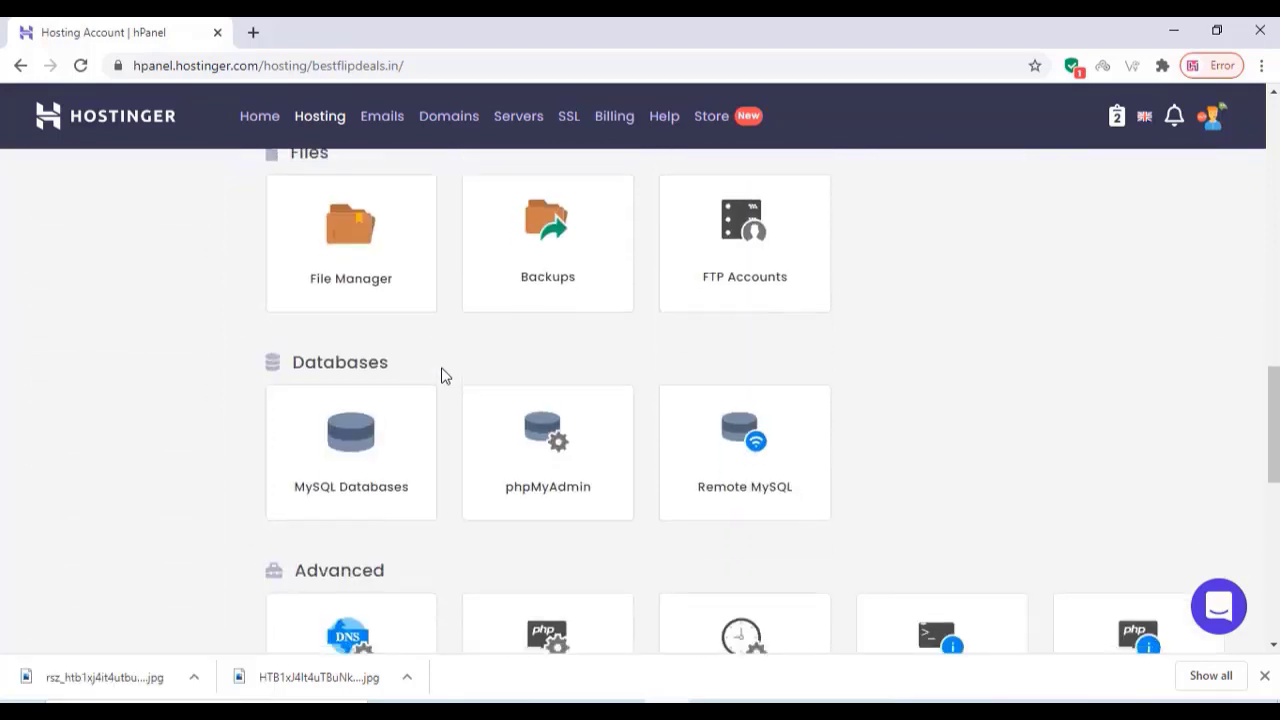
scroll(445, 376, down, 4)
scroll(445, 376, down, 3)
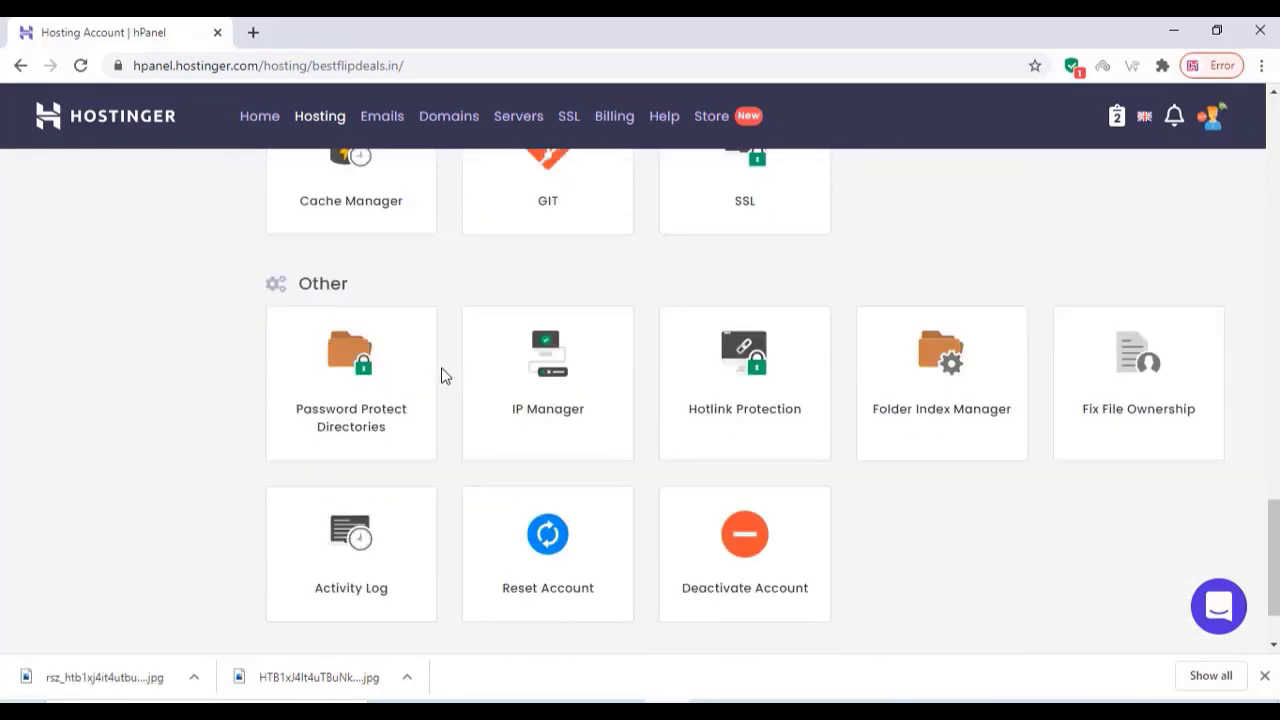
scroll(445, 376, down, 1)
scroll(445, 376, up, 3)
scroll(445, 376, up, 4)
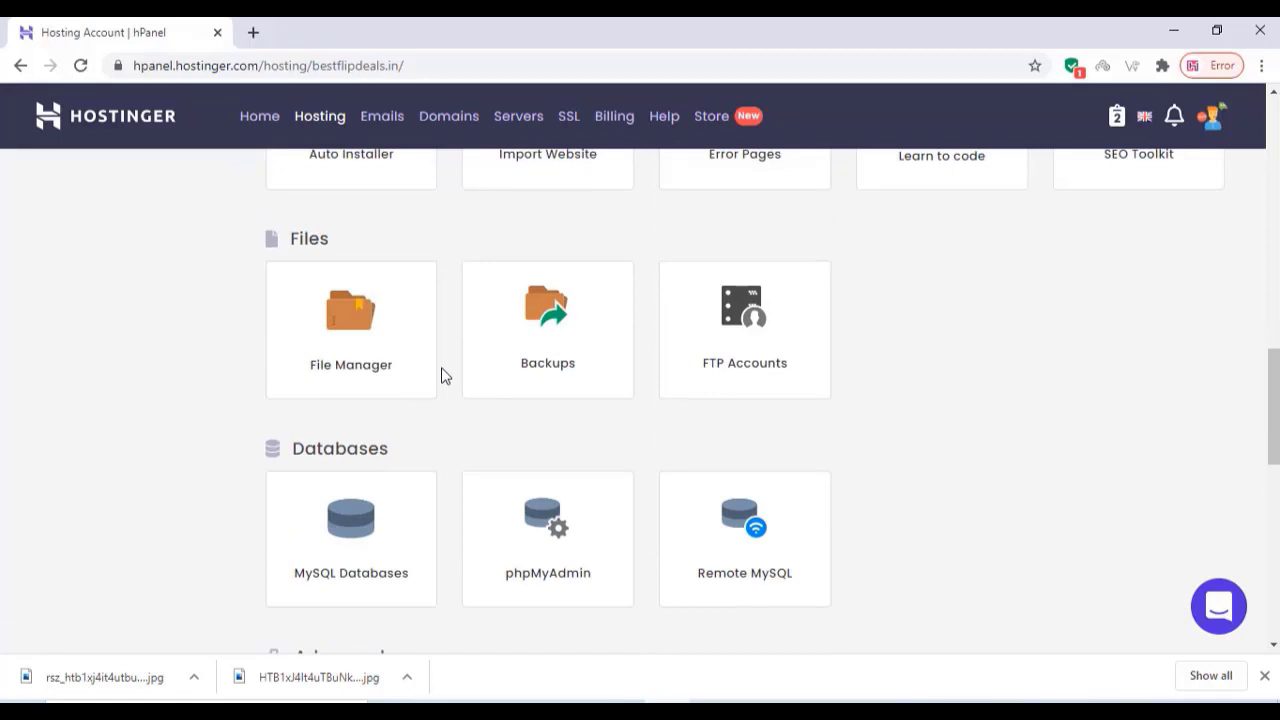
scroll(445, 376, up, 3)
scroll(445, 376, up, 1)
scroll(445, 376, down, 1)
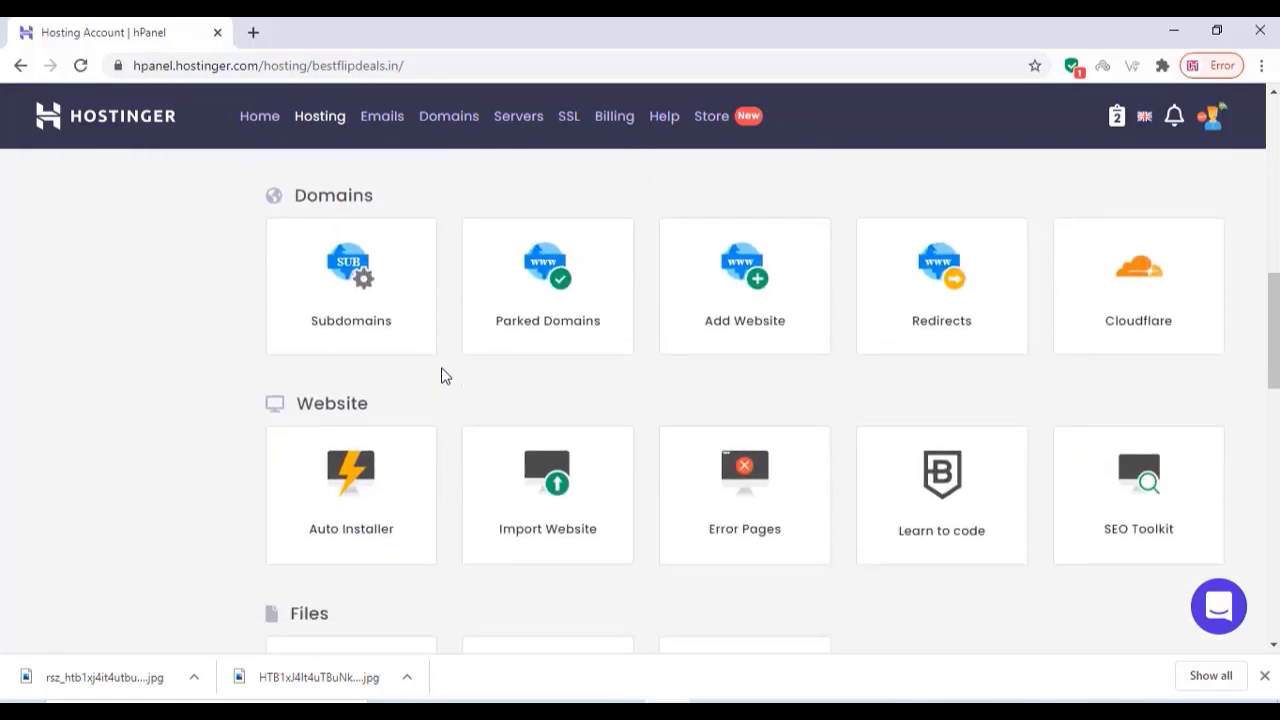
Choose WordPress in Auto Installer to install it on bestflipdeals.in.
click(364, 498)
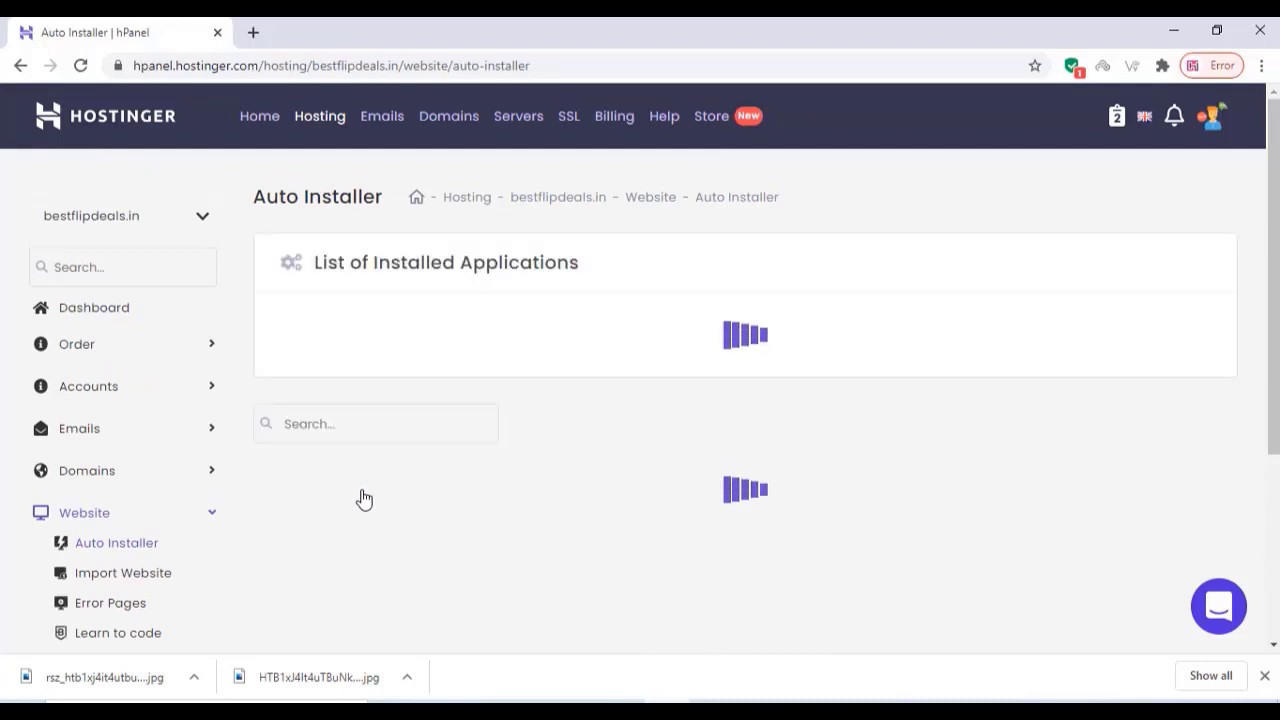
scroll(364, 498, down, 3)
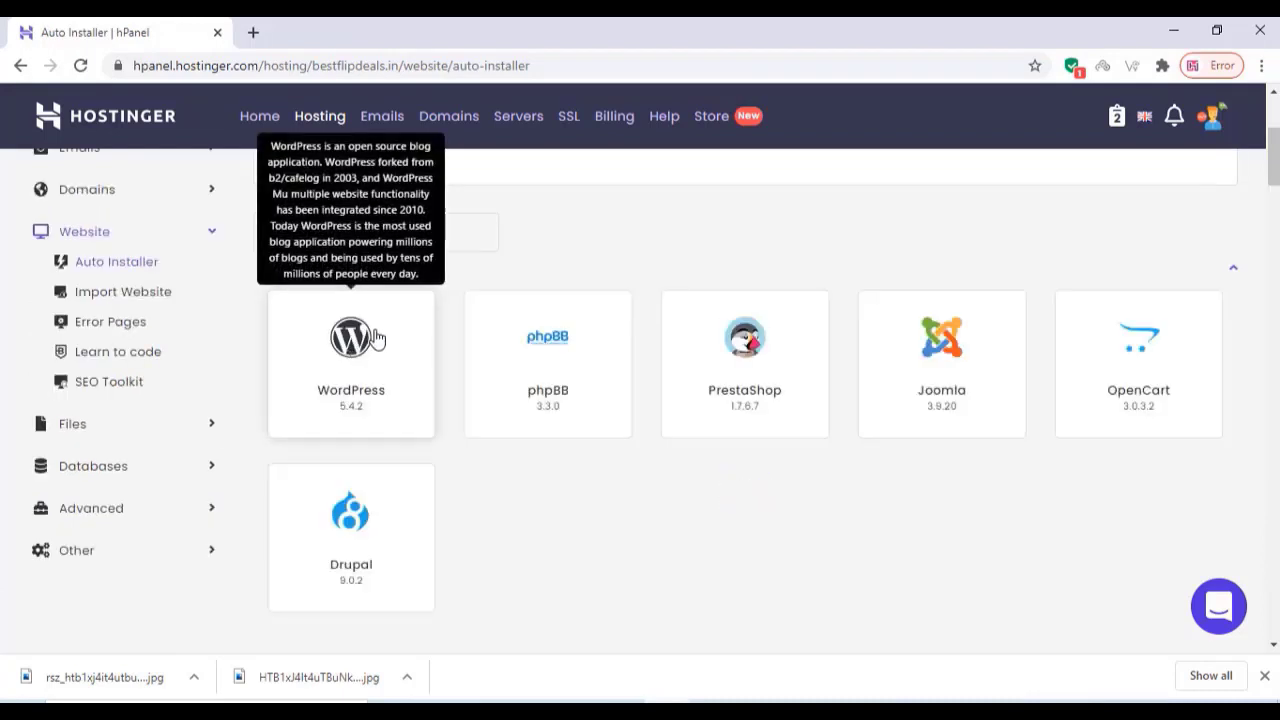
click(350, 338)
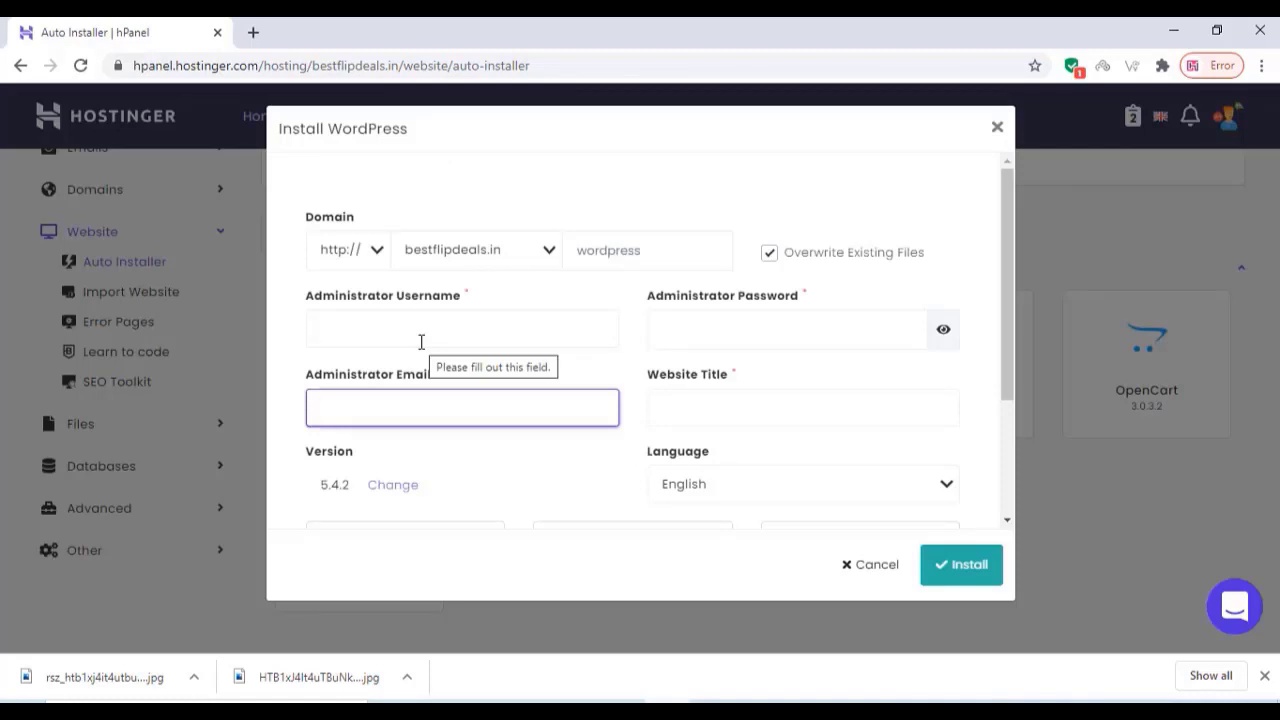
Enter the admin username, then generate and copy a random admin password.
click(421, 342)
text(demoadmin)
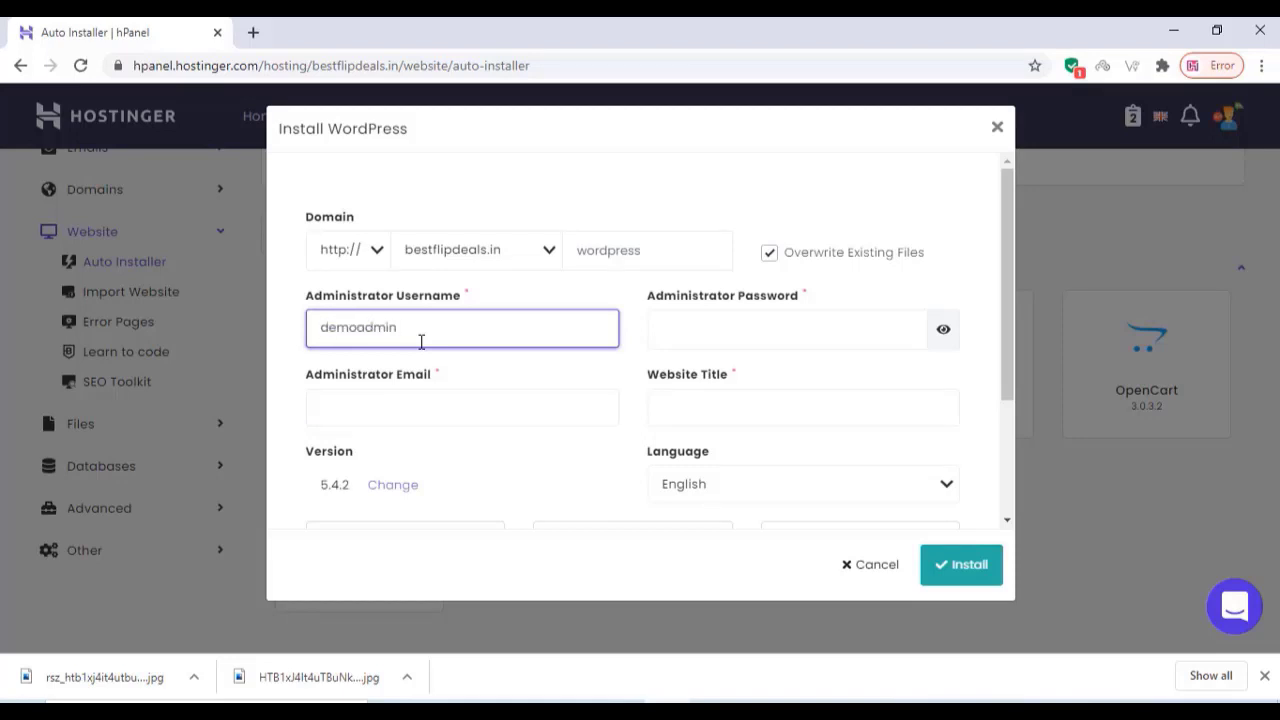
click(680, 341)
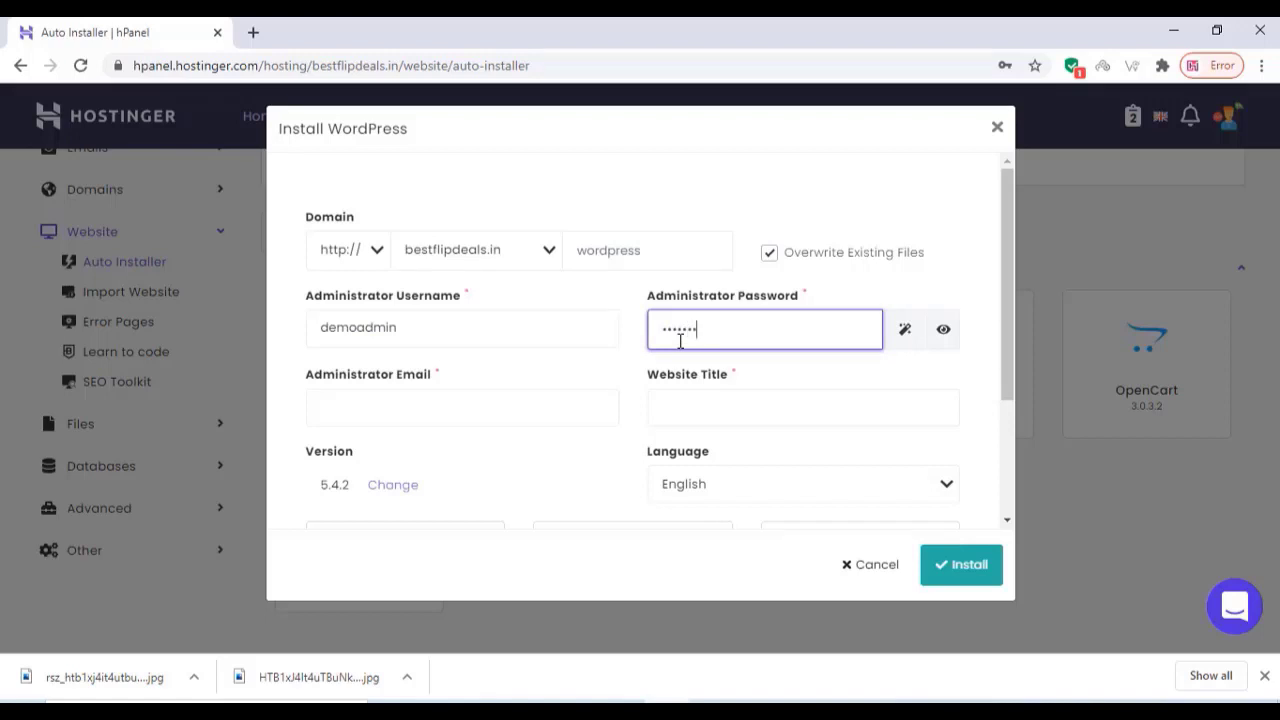
click(904, 330)
right_click(690, 330)
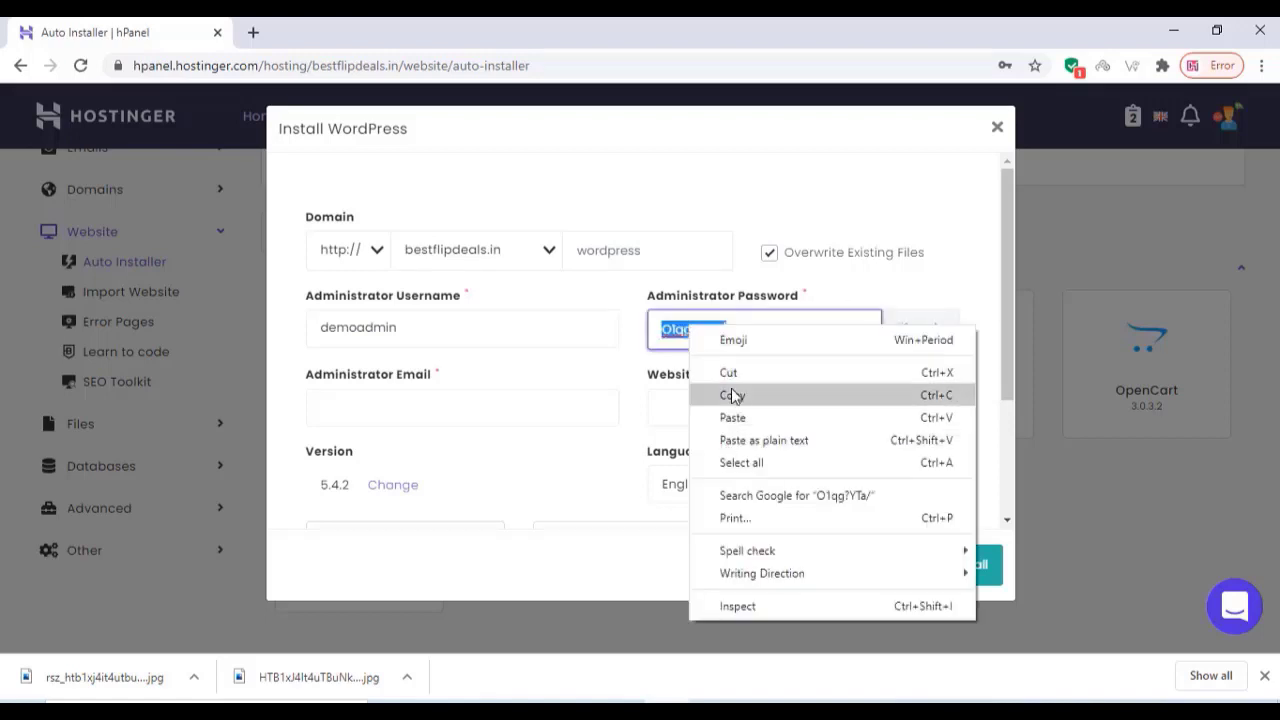
click(737, 394)
click(560, 407)
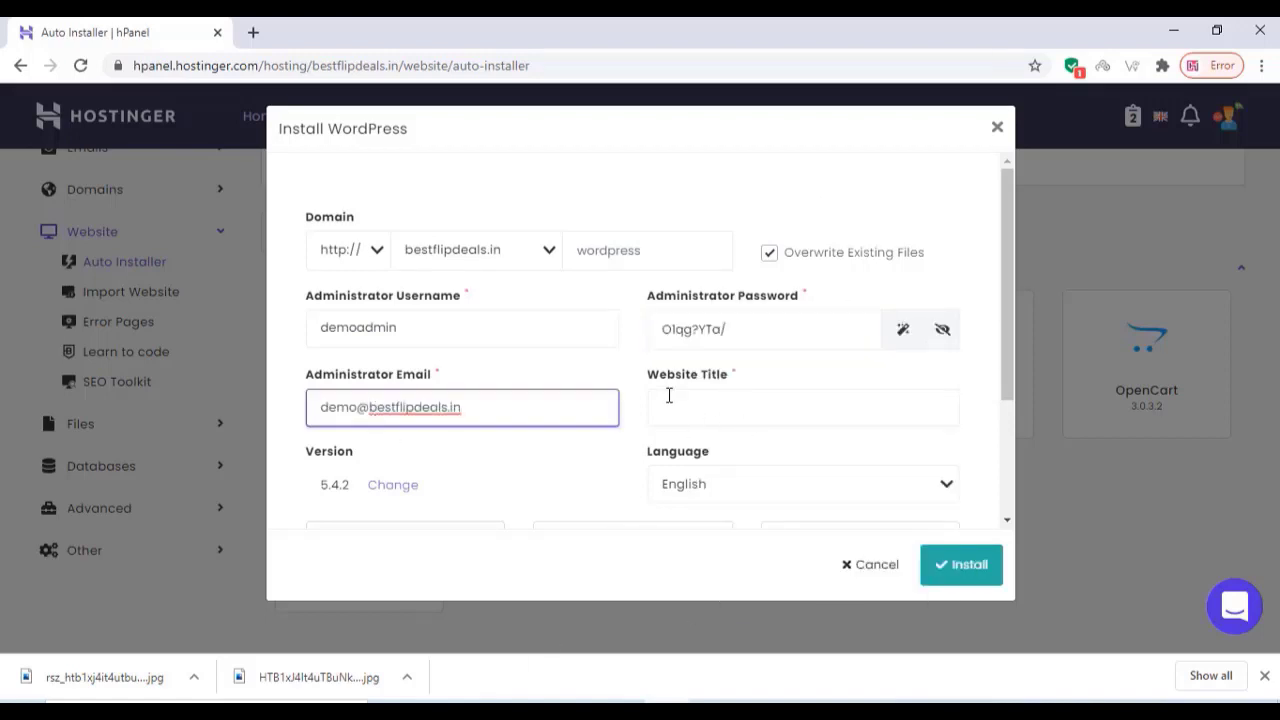
click(678, 412)
text(emostore)
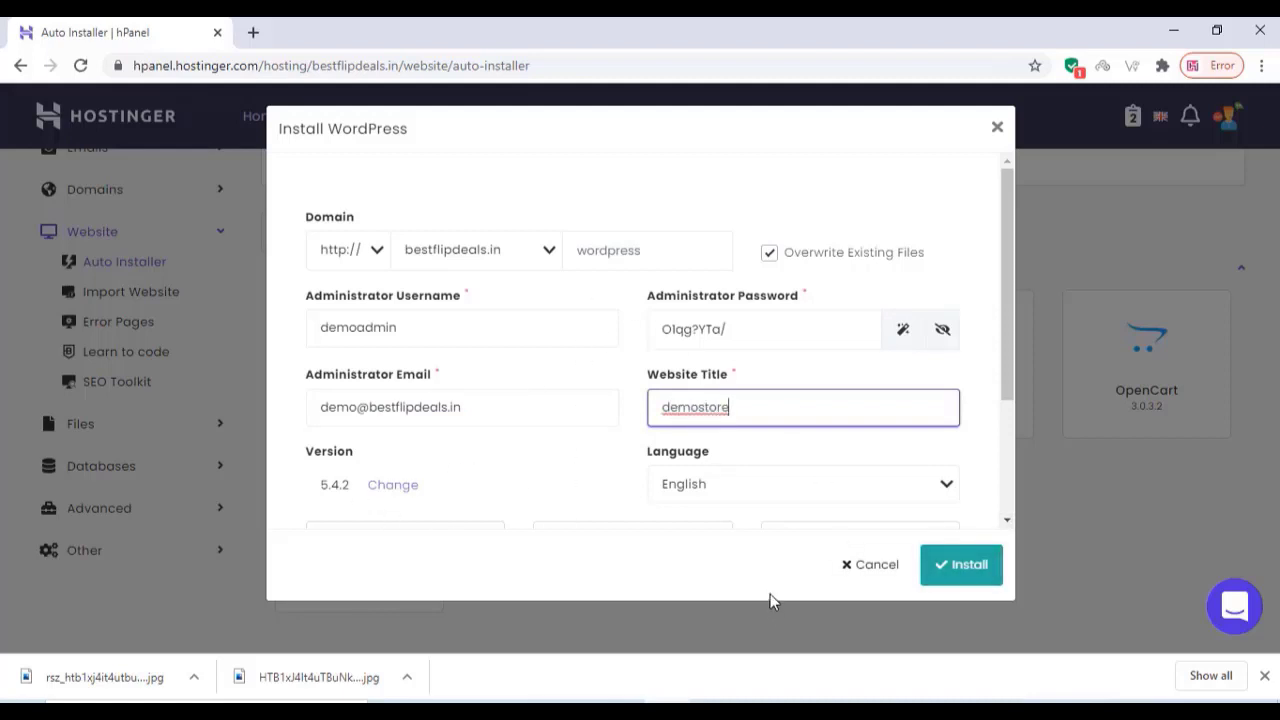
click(958, 570)
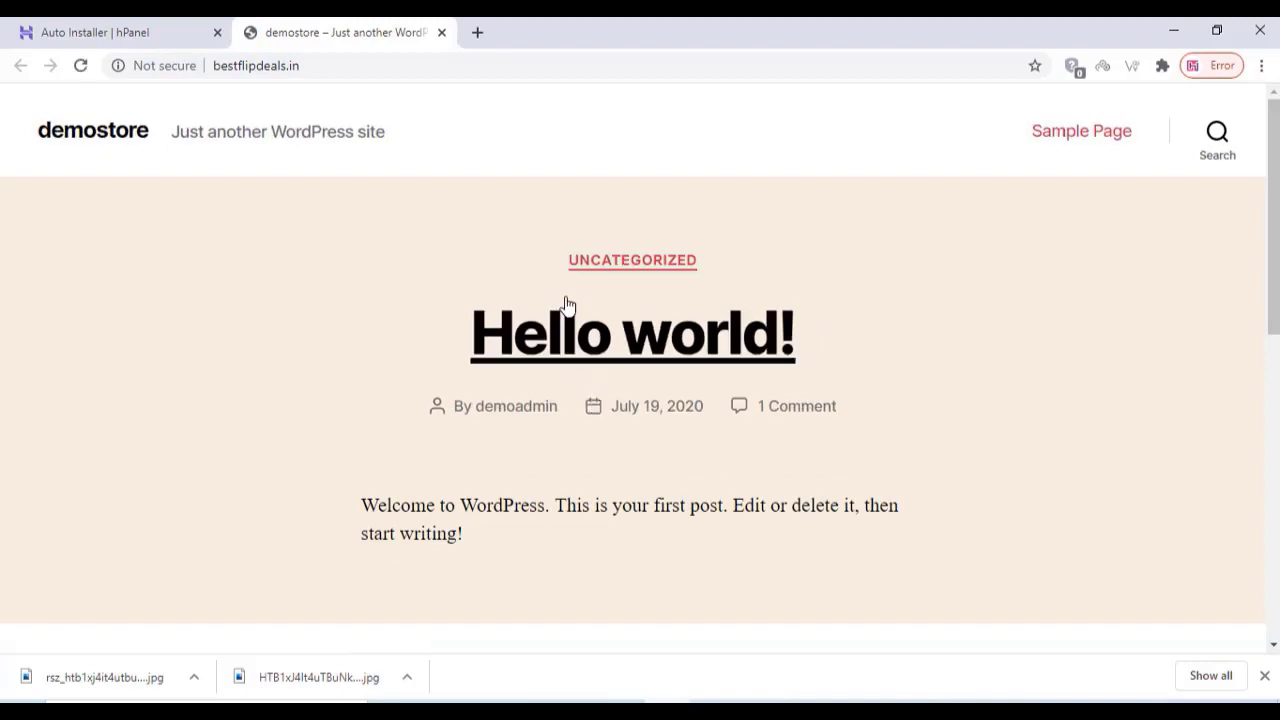
Scroll the demostore homepage from the Hello world! post down to the footer widgets.
scroll(528, 320, down, 3)
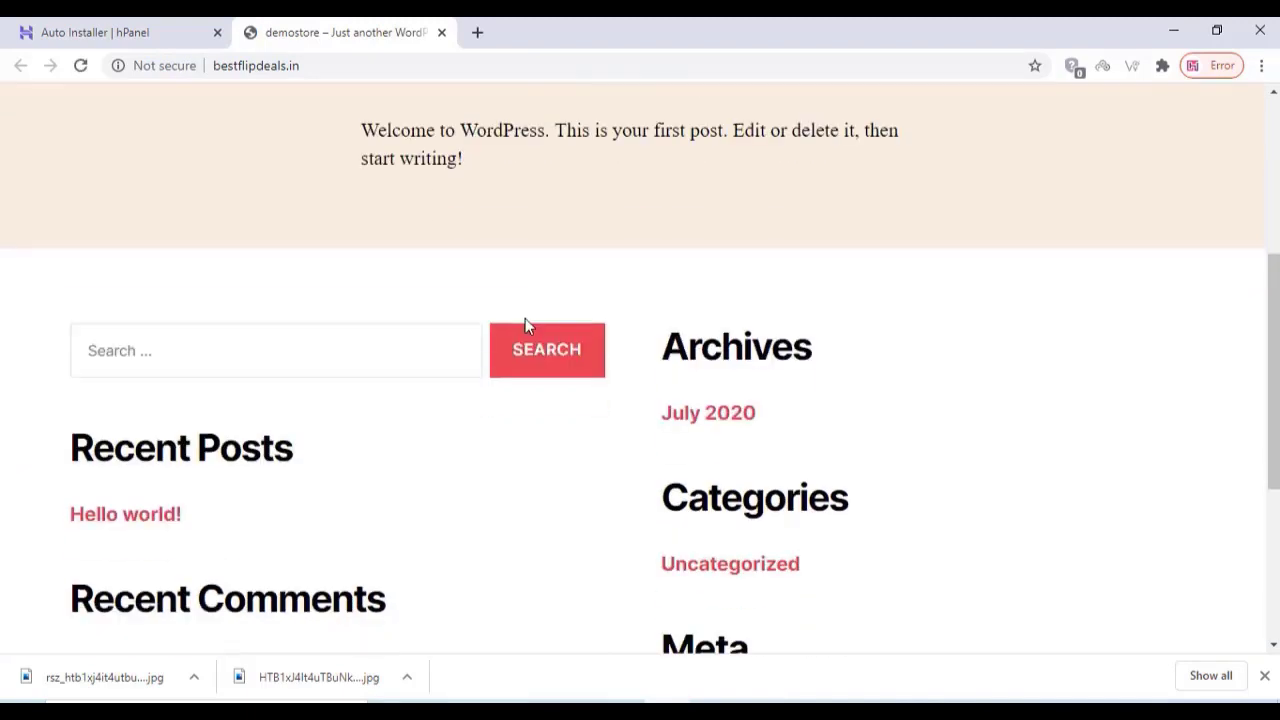
scroll(520, 330, down, 3)
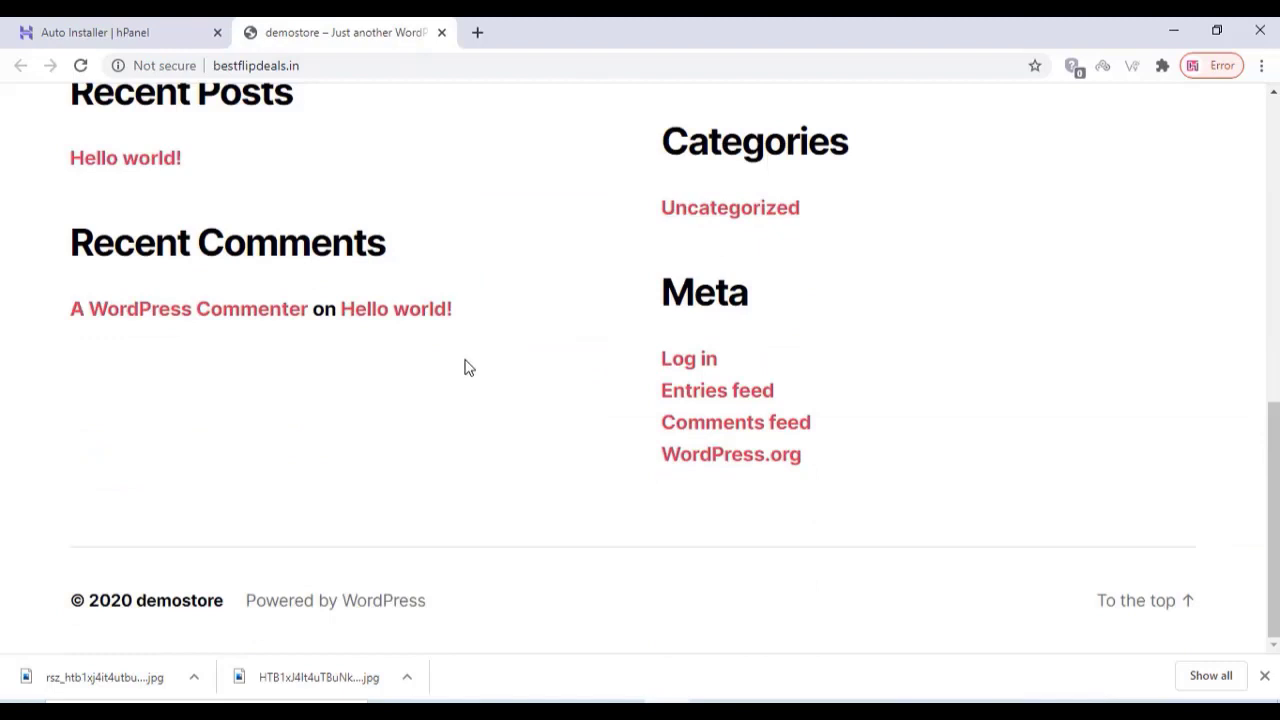